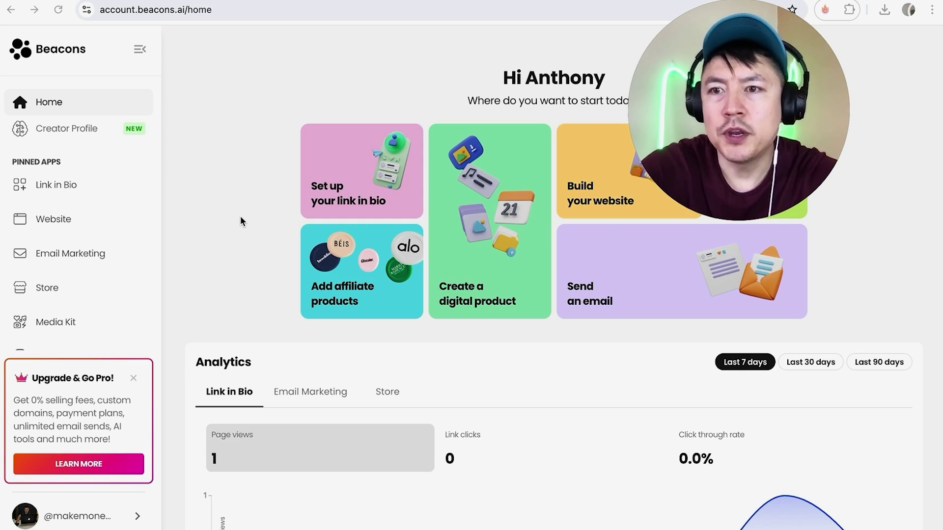
Go to Email Marketing and open the automation templates gallery.
click(99, 252)
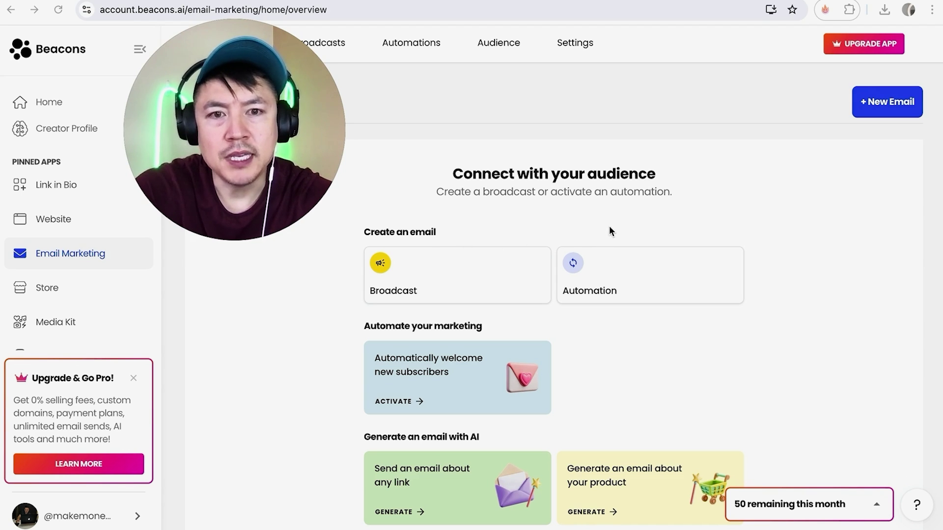
click(606, 279)
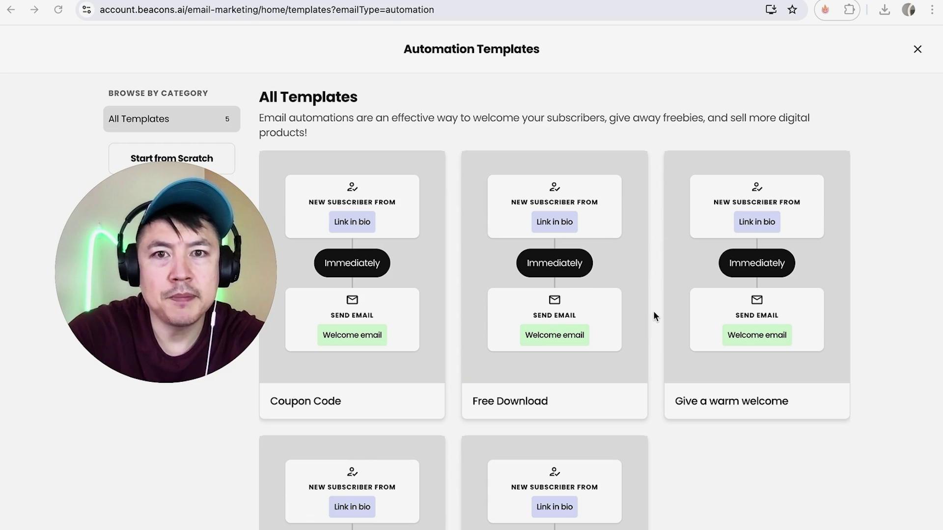
Browse the five automation templates and preview the Free Download template.
scroll(653, 313, down, 3)
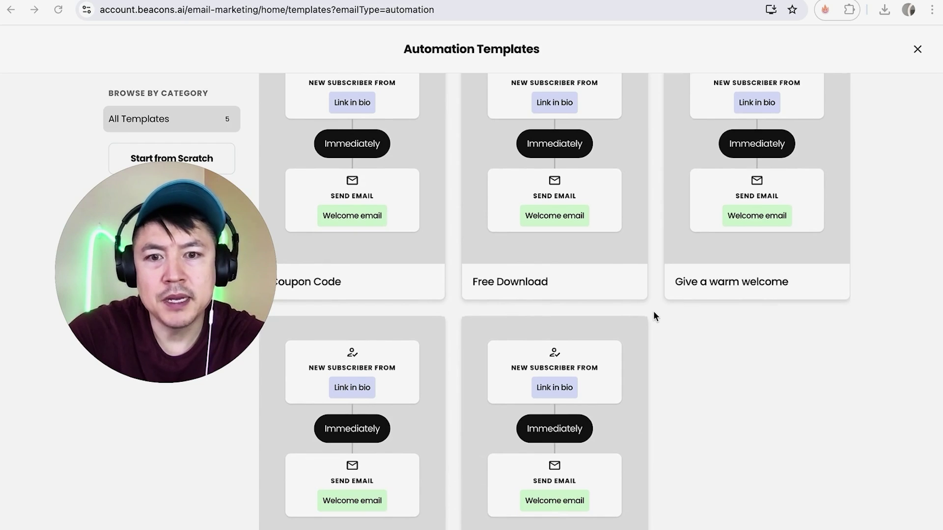
scroll(653, 314, up, 3)
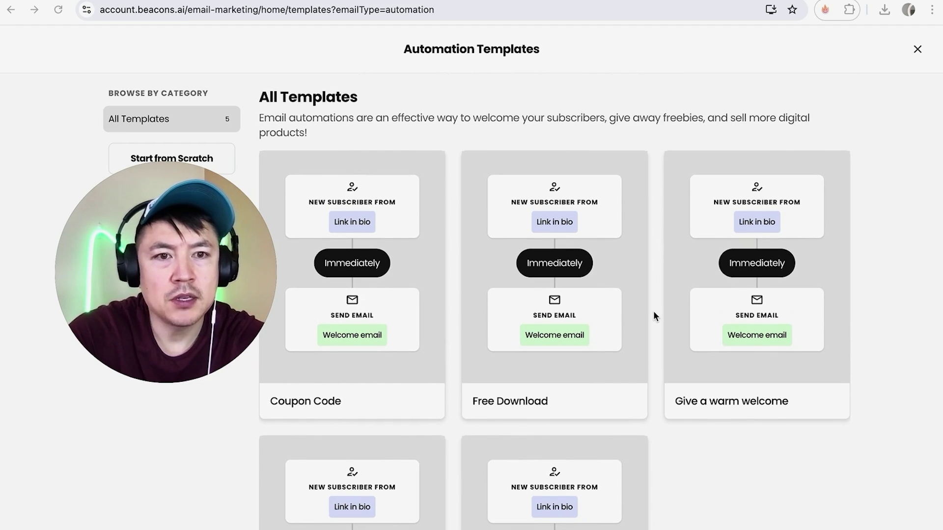
scroll(653, 353, down, 2)
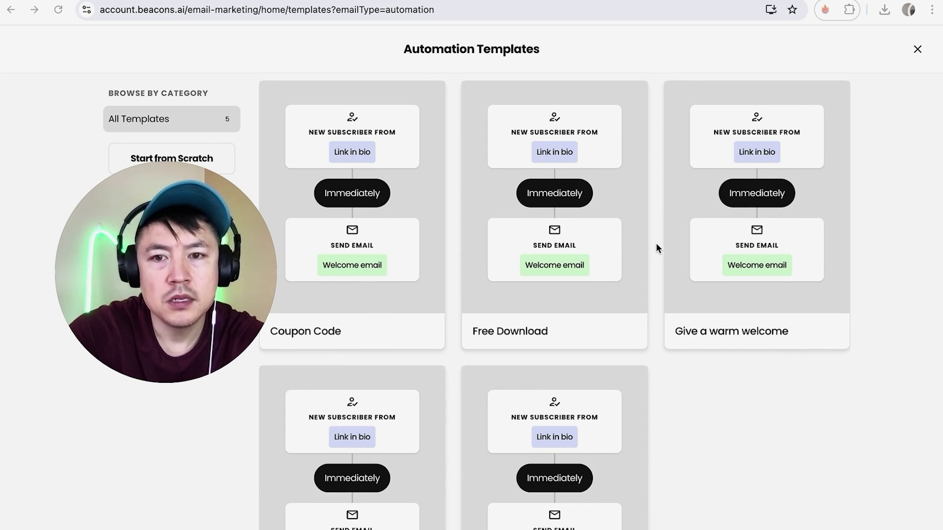
scroll(655, 243, down, 1)
scroll(511, 316, down, 2)
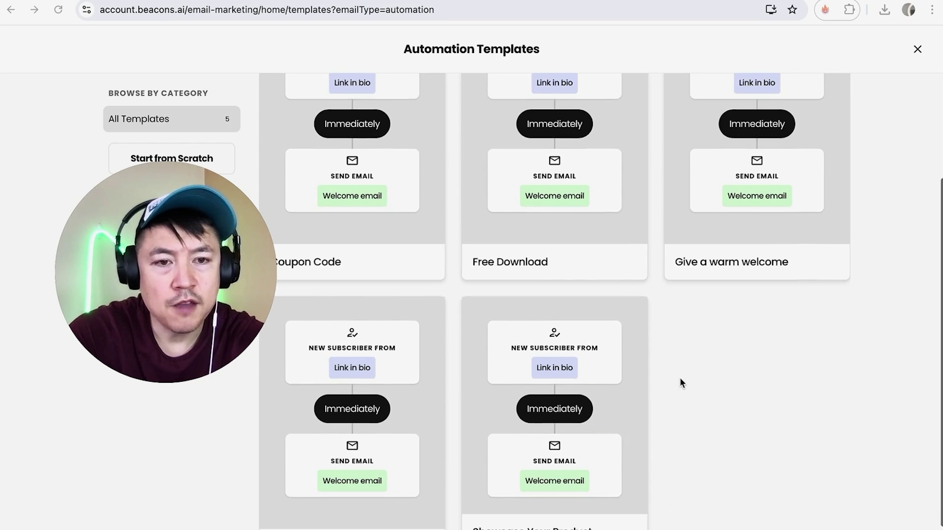
scroll(709, 265, down, 1)
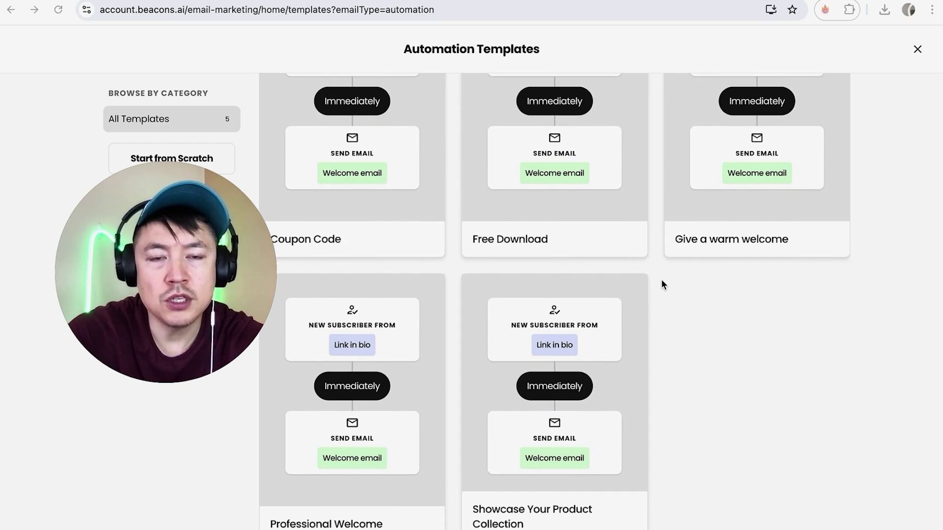
scroll(661, 280, up, 5)
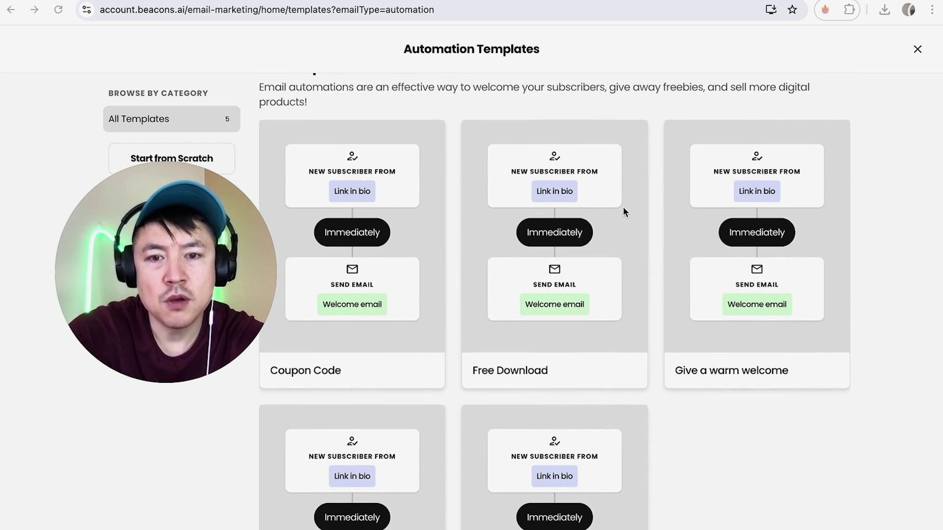
scroll(635, 254, down, 1)
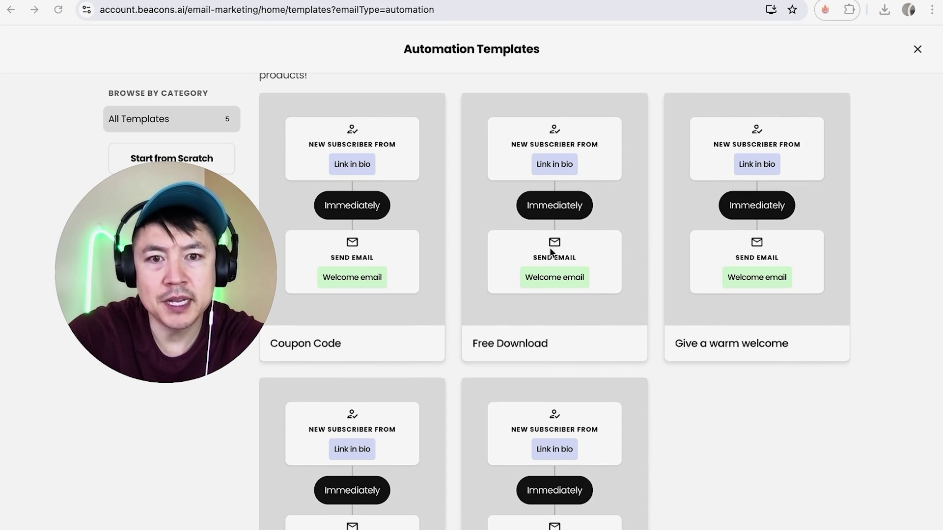
click(534, 228)
Try the Evergreen and Ruby palettes, settle on Snow, and use the Free Download template.
scroll(599, 303, down, 10)
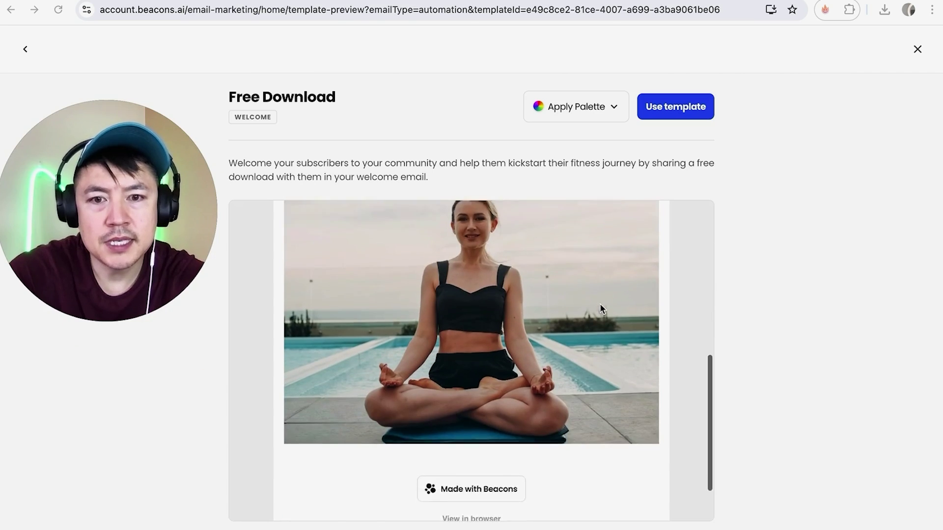
scroll(599, 304, up, 10)
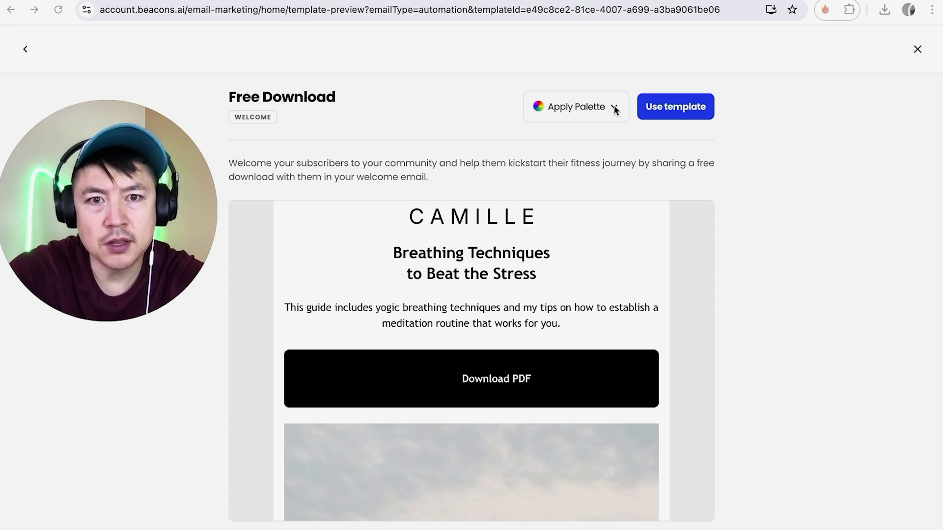
click(613, 107)
click(582, 313)
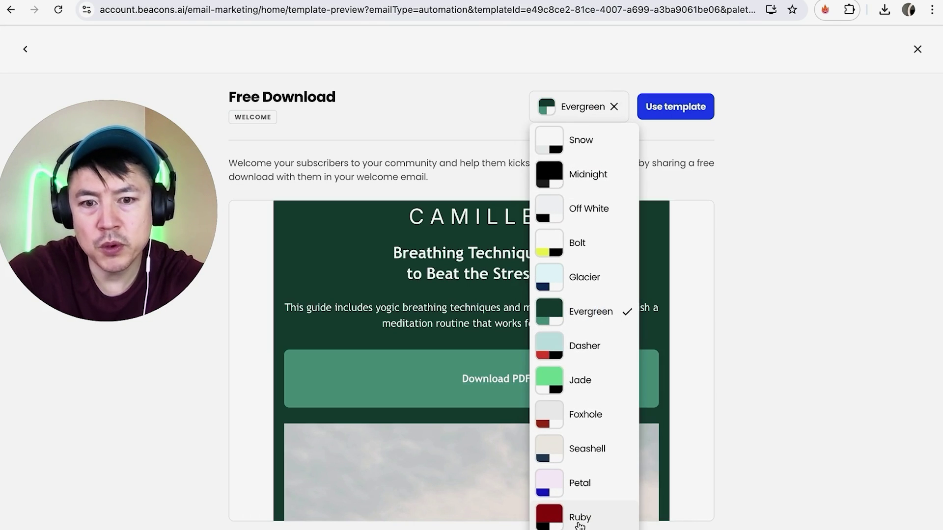
click(581, 521)
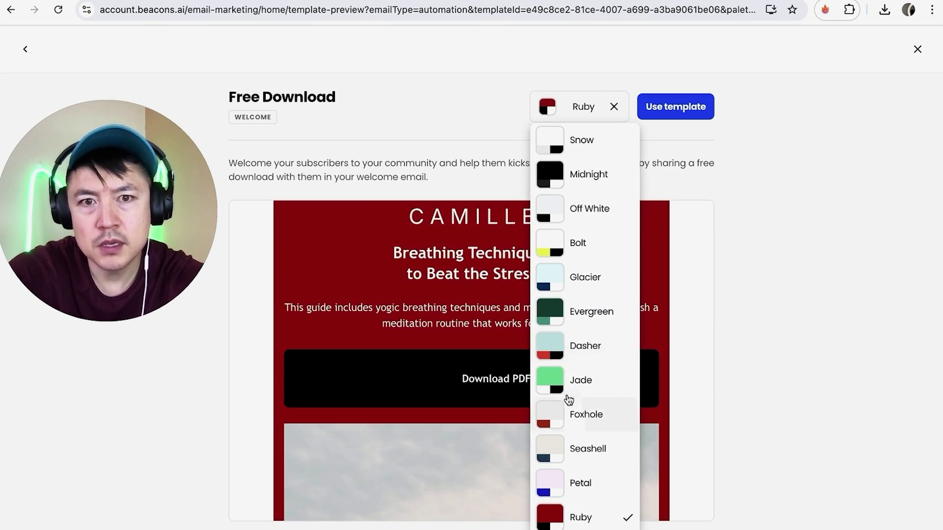
click(584, 143)
click(362, 243)
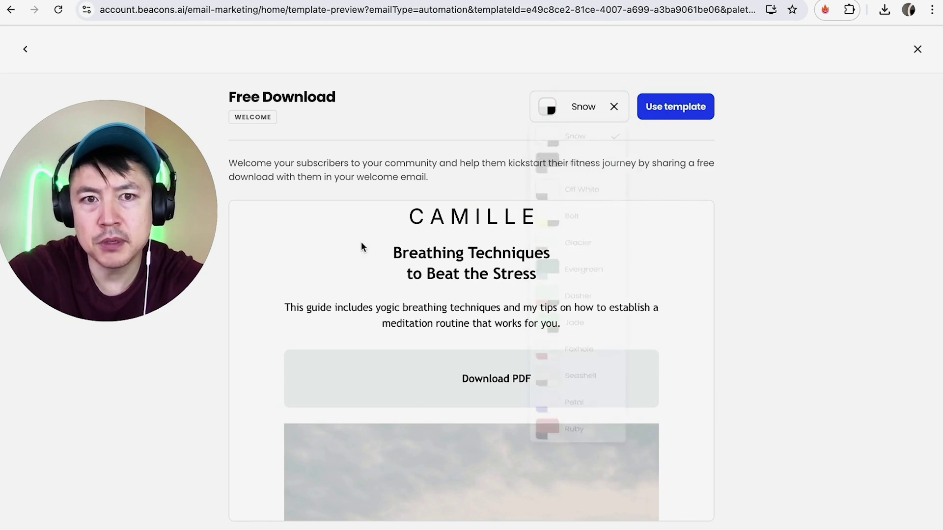
click(668, 109)
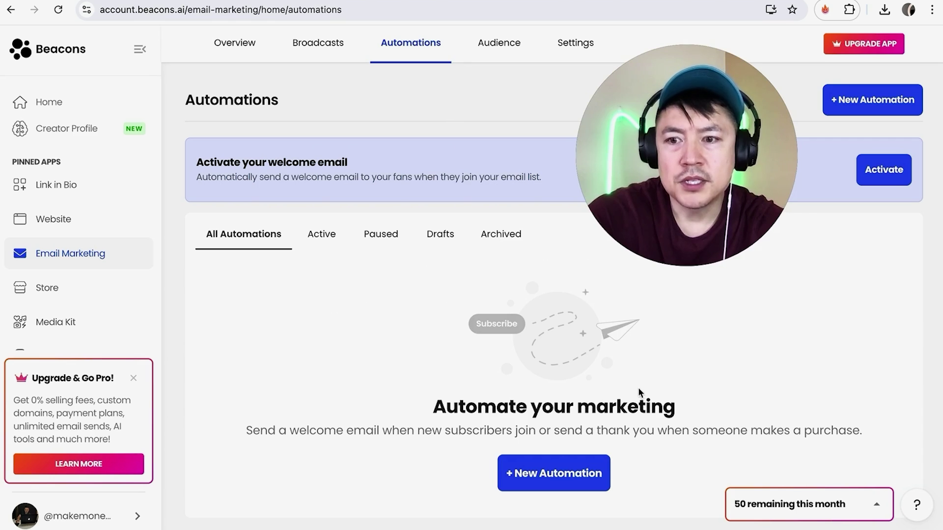
Create the Free Download 8/19/2024 automation and review its Breathing Techniques Email 1 on the canvas.
click(553, 474)
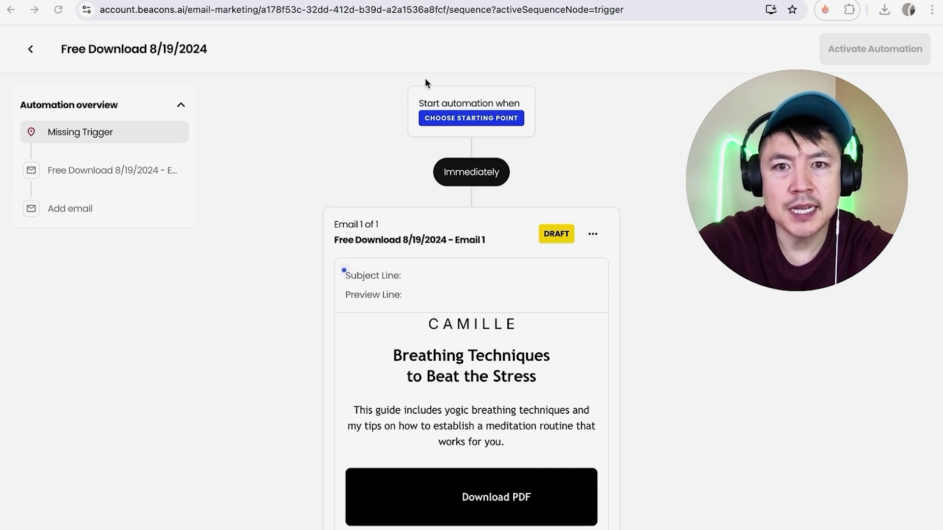
scroll(539, 224, down, 2)
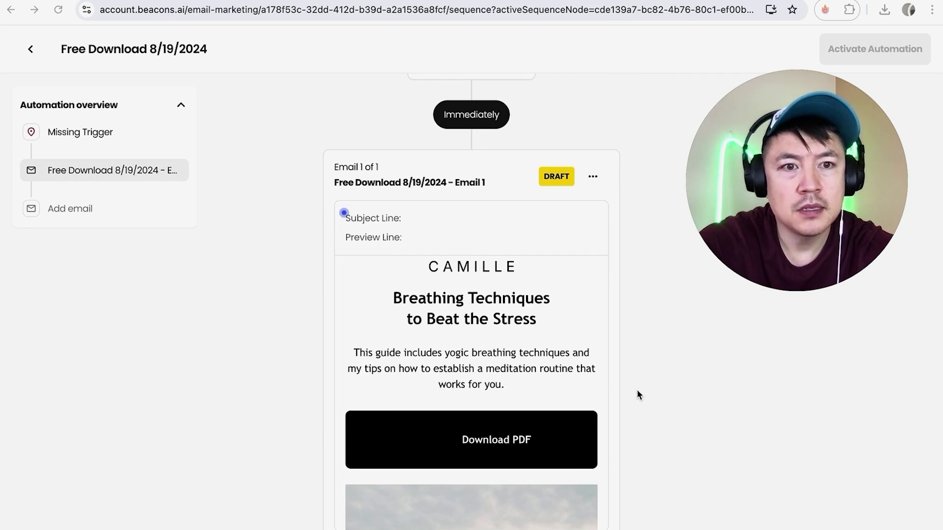
scroll(637, 391, down, 4)
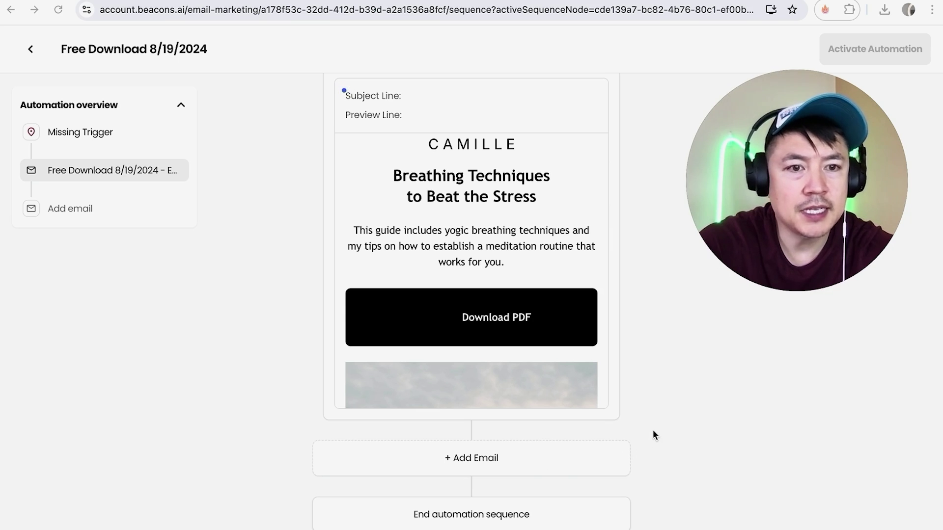
scroll(653, 431, up, 5)
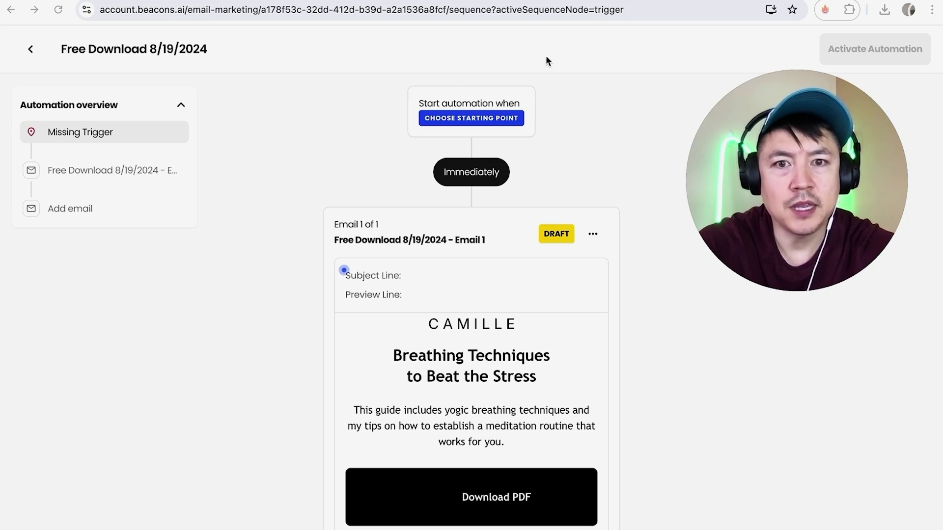
scroll(597, 145, down, 3)
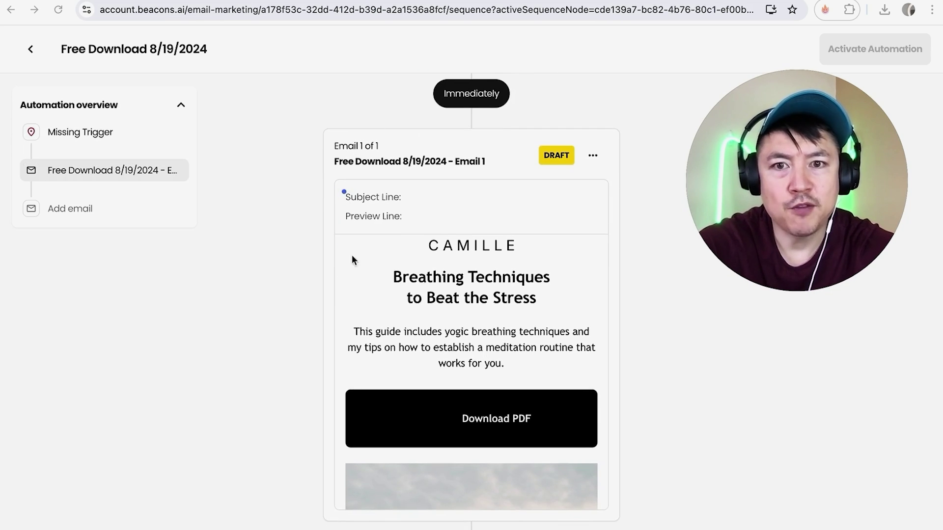
scroll(600, 396, down, 2)
scroll(600, 396, up, 4)
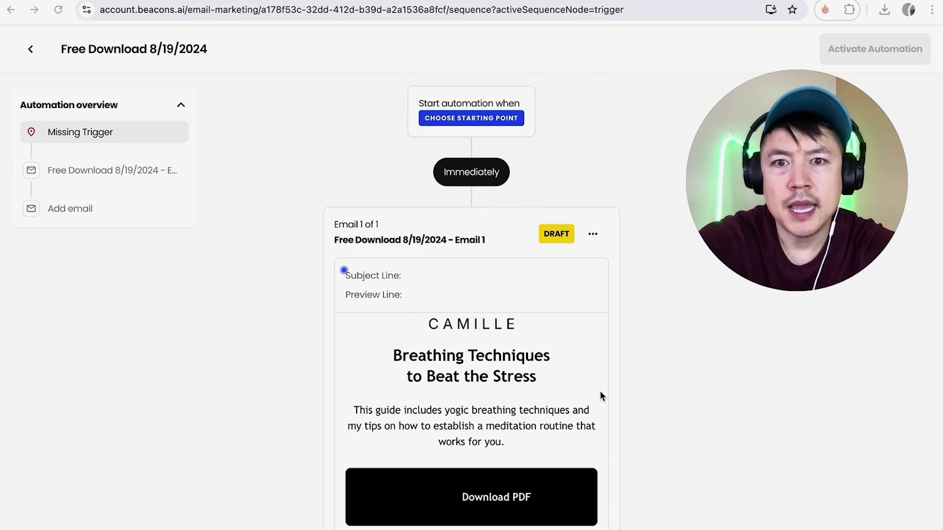
scroll(601, 396, down, 2)
scroll(601, 395, down, 2)
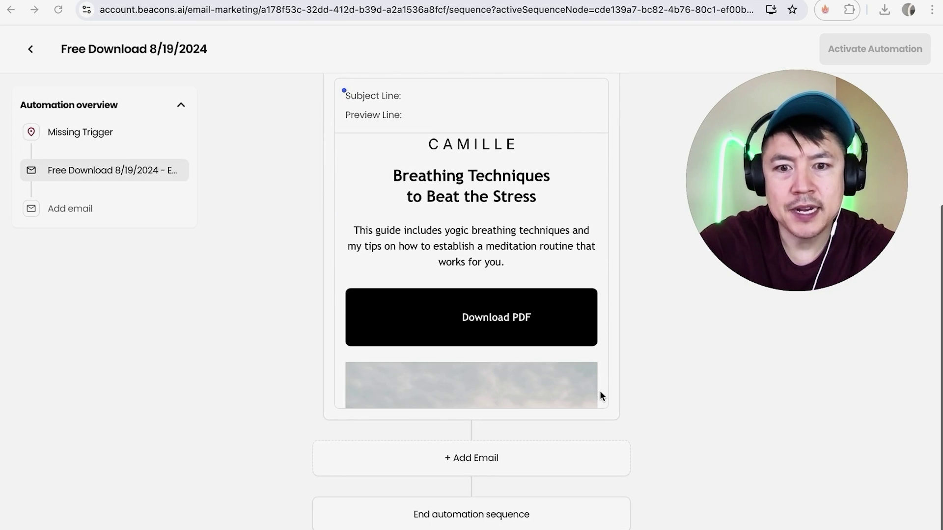
click(432, 474)
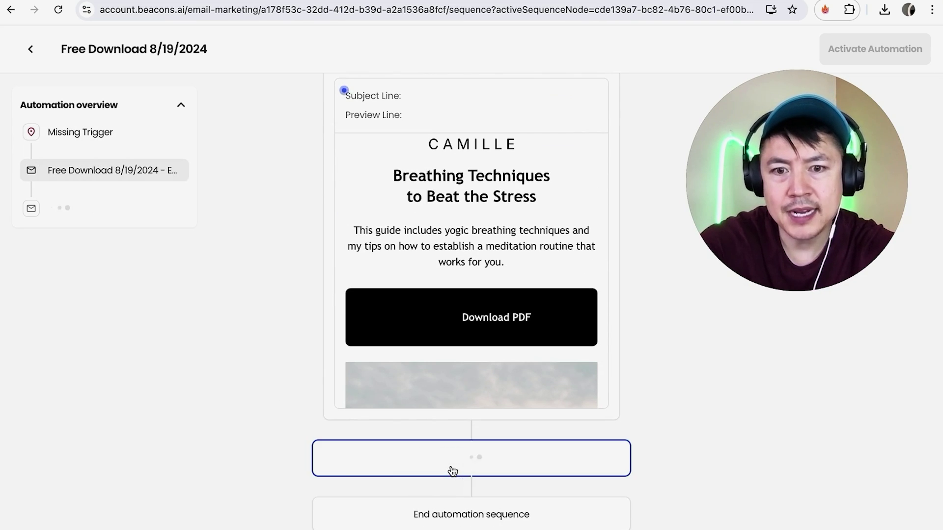
scroll(626, 390, up, 4)
scroll(626, 390, up, 8)
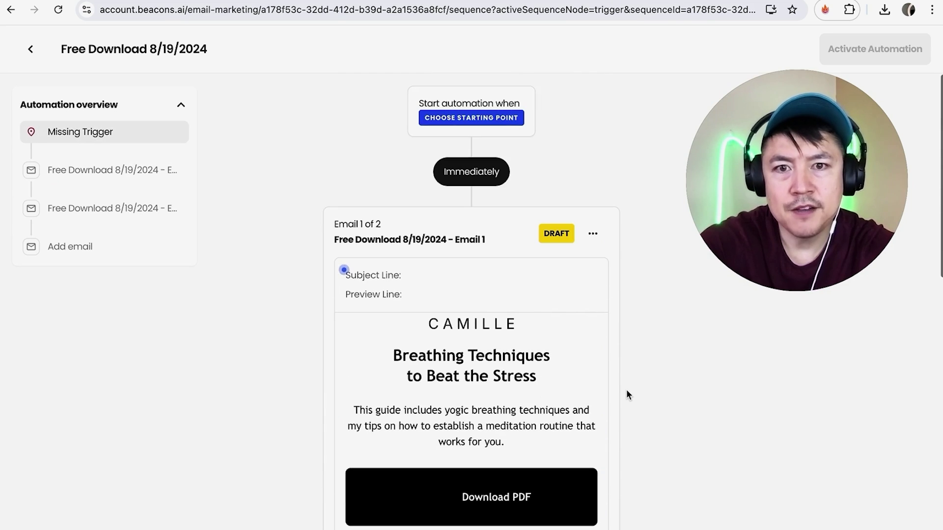
scroll(598, 160, down, 2)
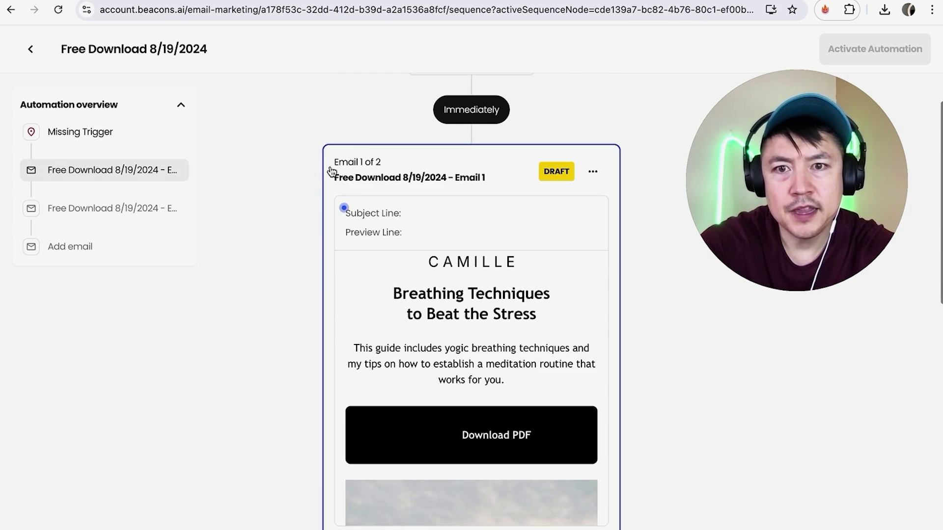
scroll(654, 443, down, 8)
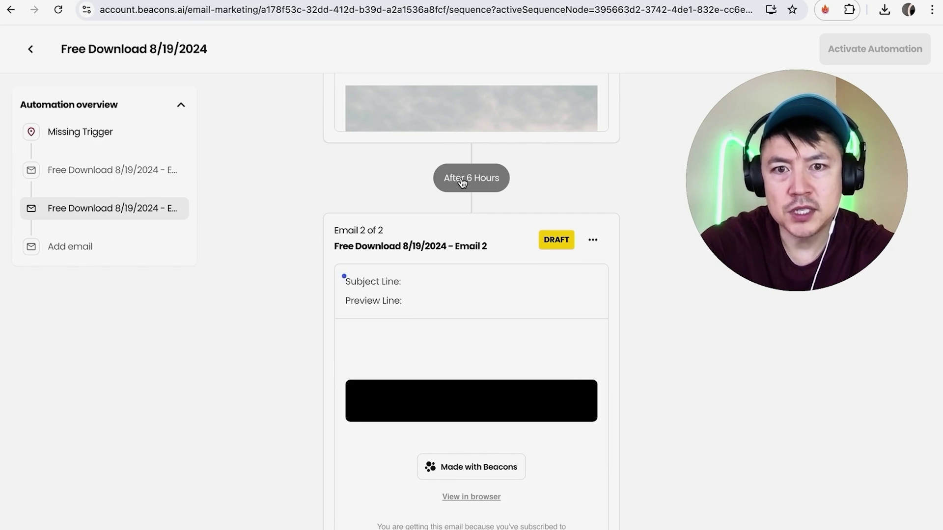
click(458, 183)
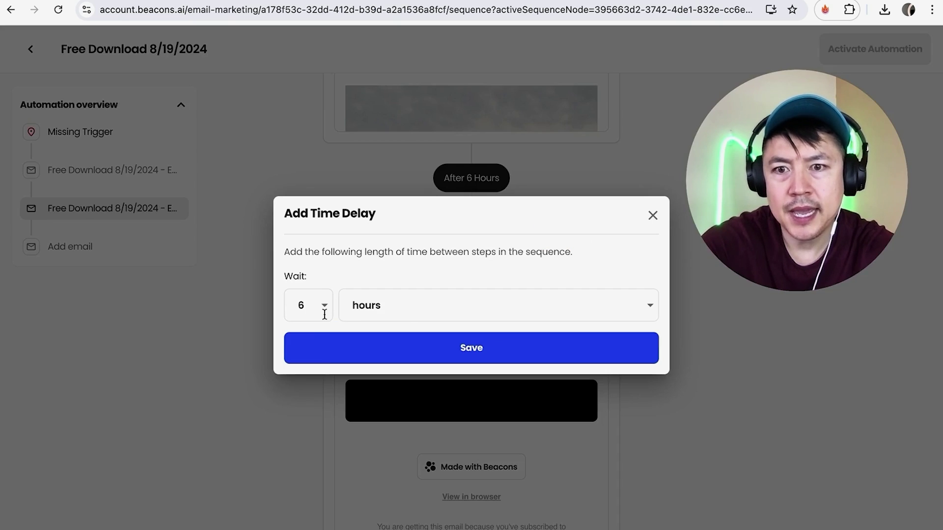
click(324, 309)
click(373, 307)
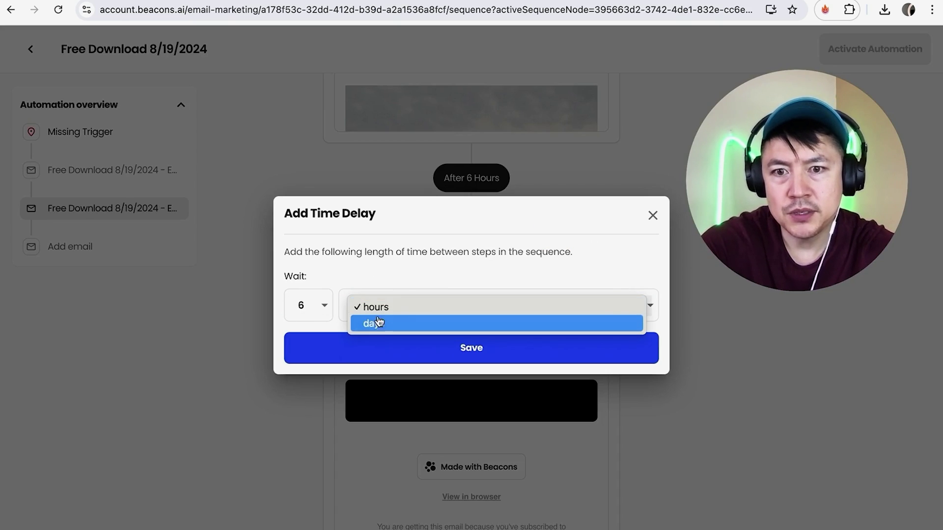
click(379, 323)
click(637, 343)
scroll(637, 334, up, 3)
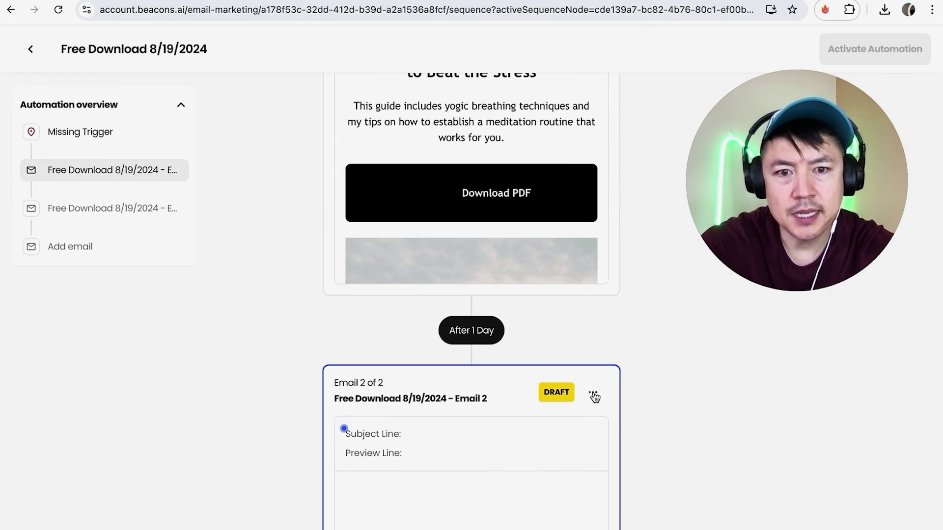
click(592, 391)
click(629, 425)
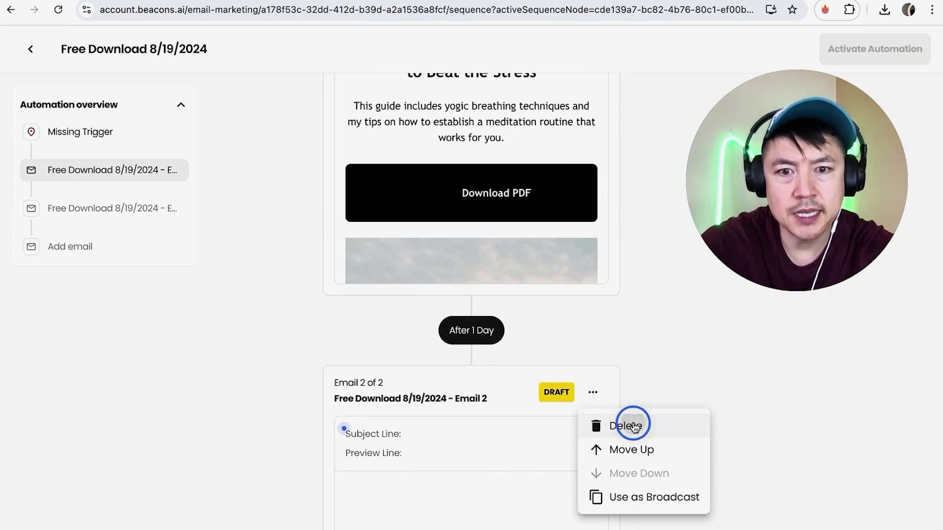
click(529, 323)
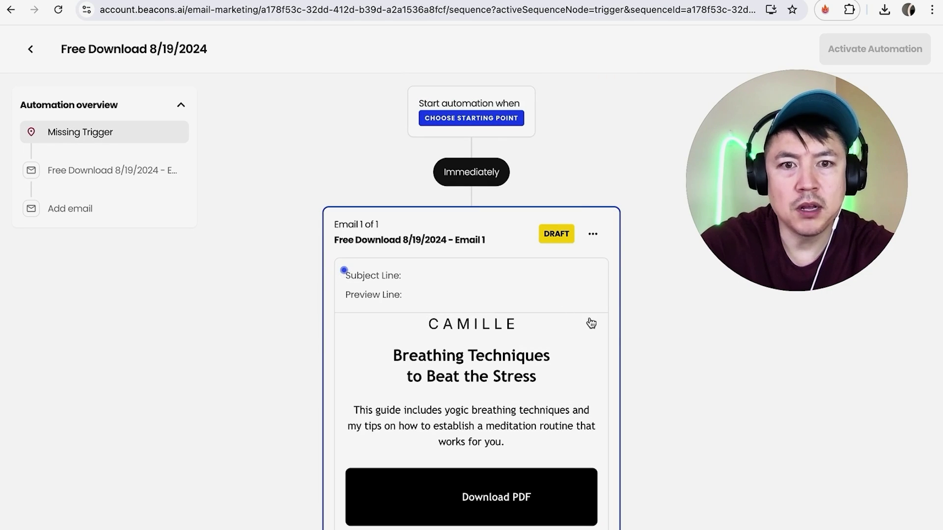
Give Email 1 the subject line 'Here is your free download!'.
click(594, 237)
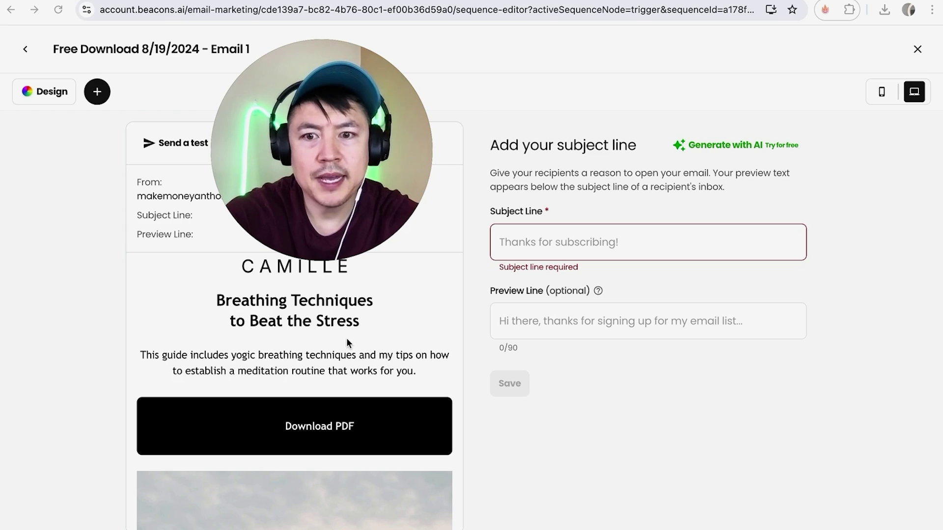
click(215, 293)
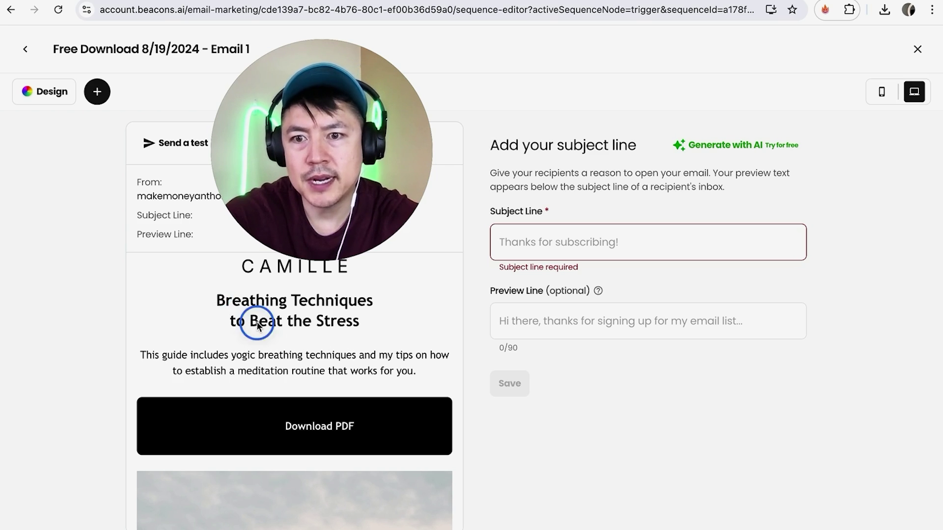
click(549, 250)
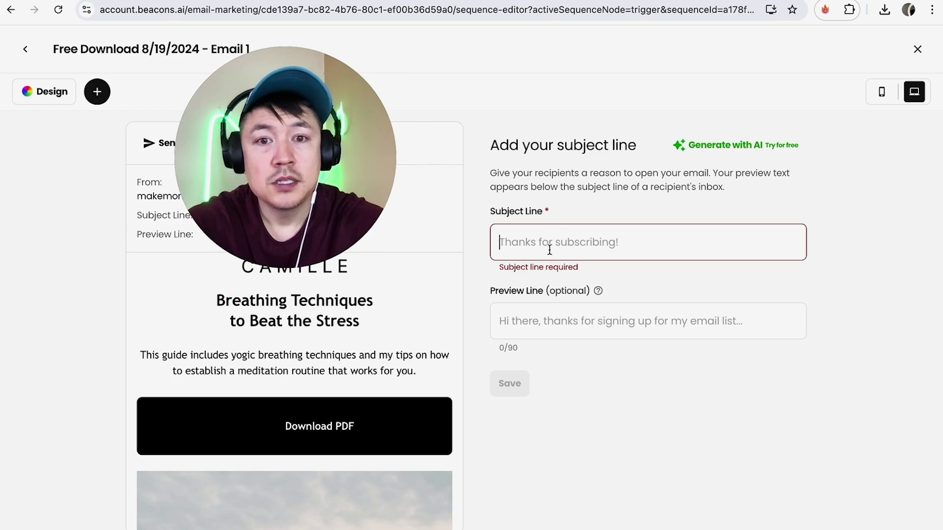
text(Here is your free download!)
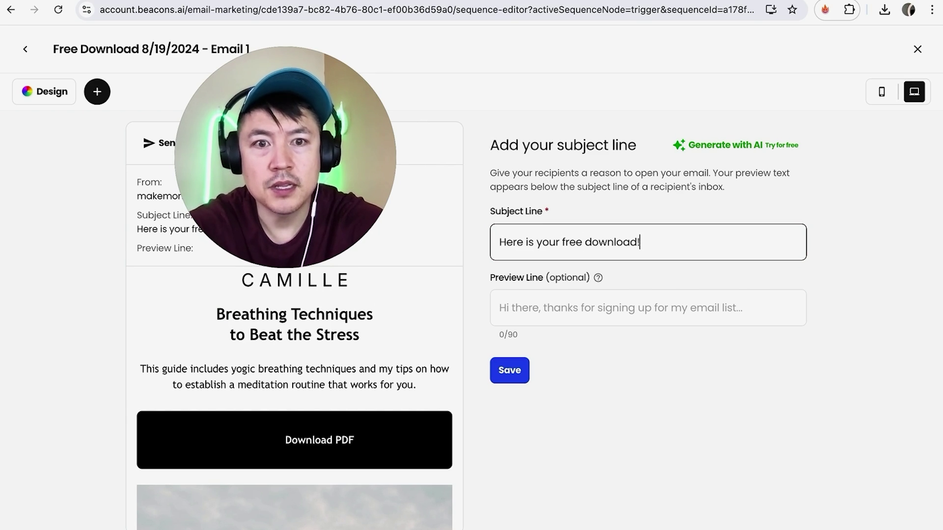
Set the preview line to 'good job, you signed up for the free download! Here it is. Byy' and save.
click(519, 311)
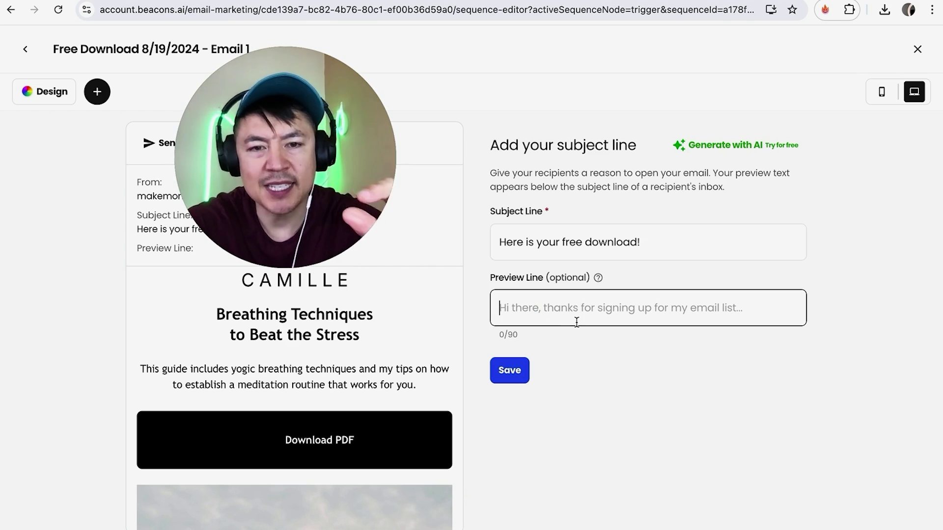
text(good jo)
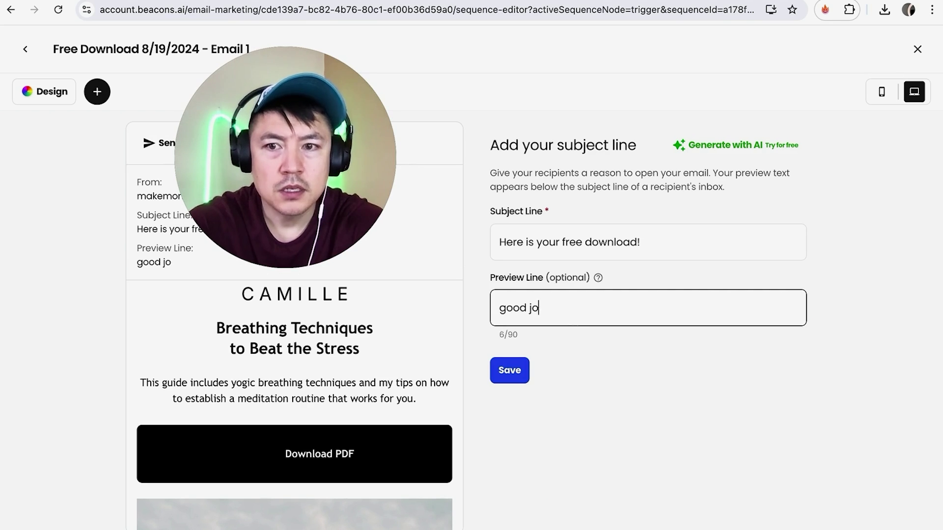
text(b, you signed up for t)
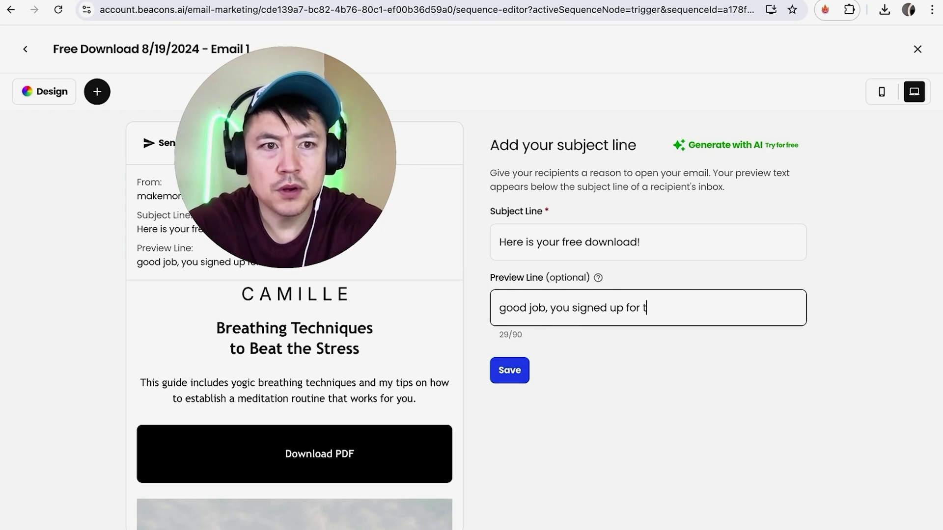
text(he free download! Here it is. By)
text(y)
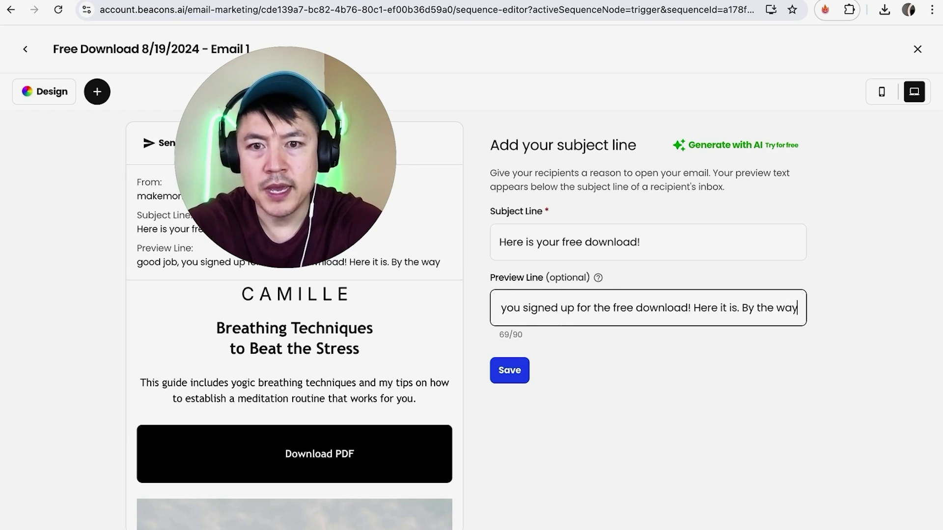
click(512, 372)
Change the email heading to 'Learn to grow your Youtube Channel Fast'.
click(458, 189)
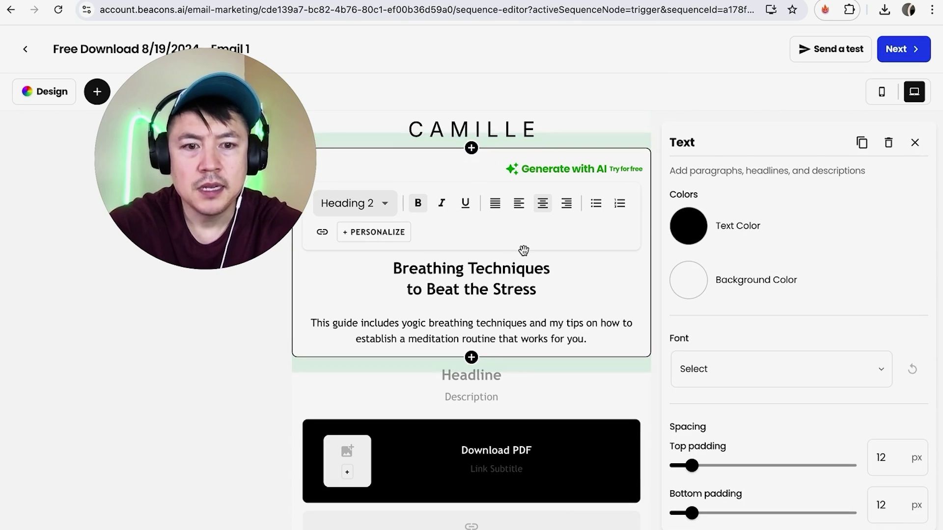
scroll(524, 250, down, 2)
double_click(428, 237)
key(BackSpace)
triple_click(544, 263)
text(Learn to grwo)
key(BackSpace)
key(BackSpace)
text(ow you)
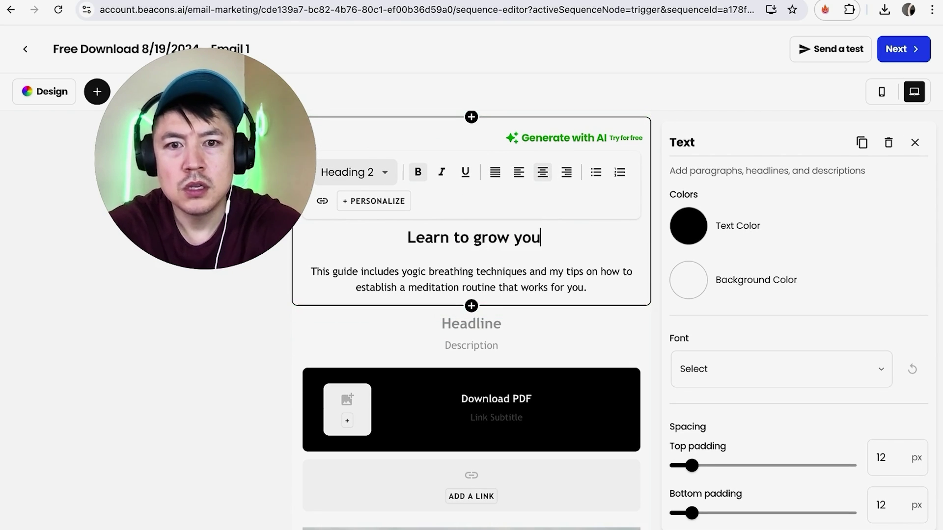
text(r Youtube Channel Fast)
Replace the guide description with text about 21 tips for growing a channel.
click(593, 288)
drag(591, 288, 401, 270)
text(21 tips to grow a channel from start to finish)
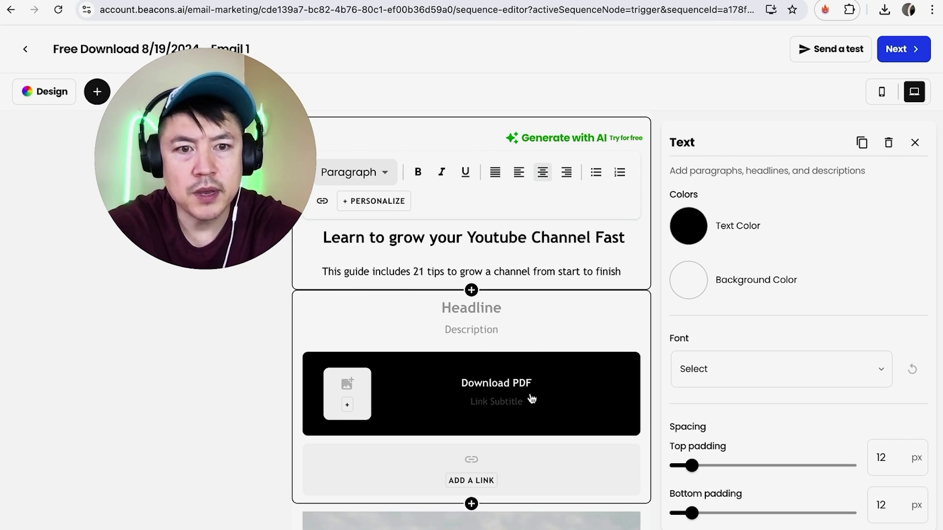
scroll(530, 397, down, 2)
Upload and crop the media kit graphic as the Download PDF link thumbnail, leaving the subtitle empty.
click(472, 363)
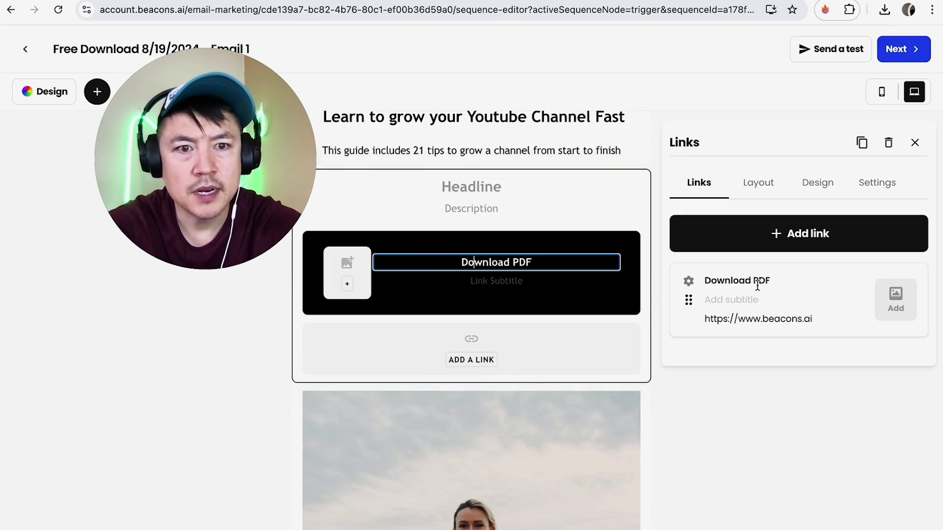
click(894, 303)
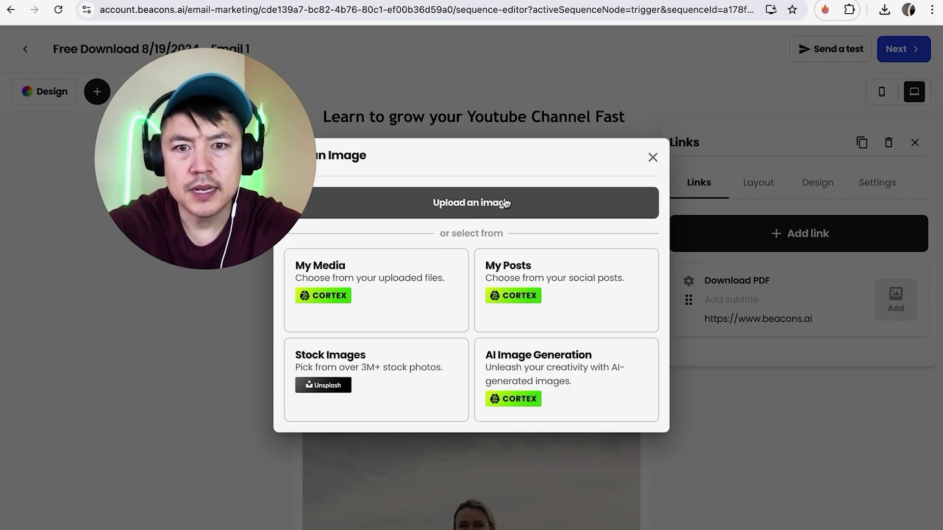
click(514, 205)
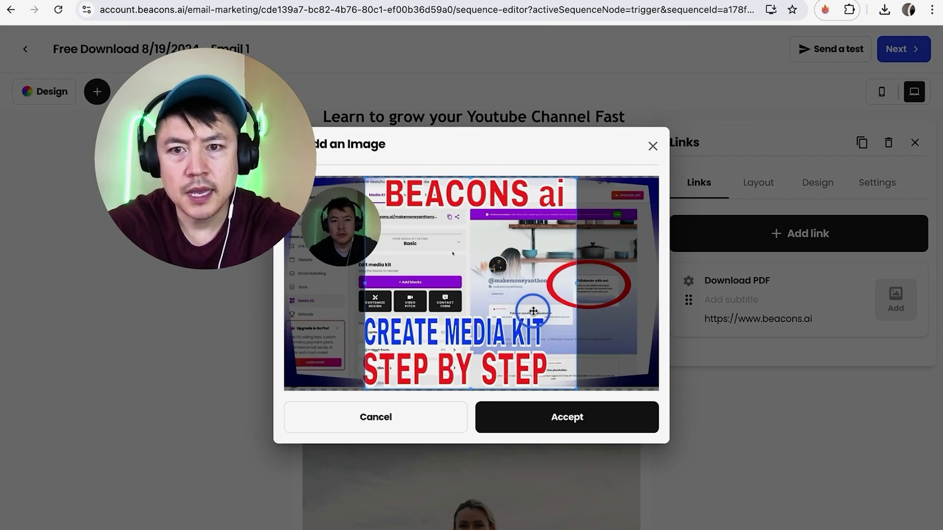
drag(533, 311, 558, 294)
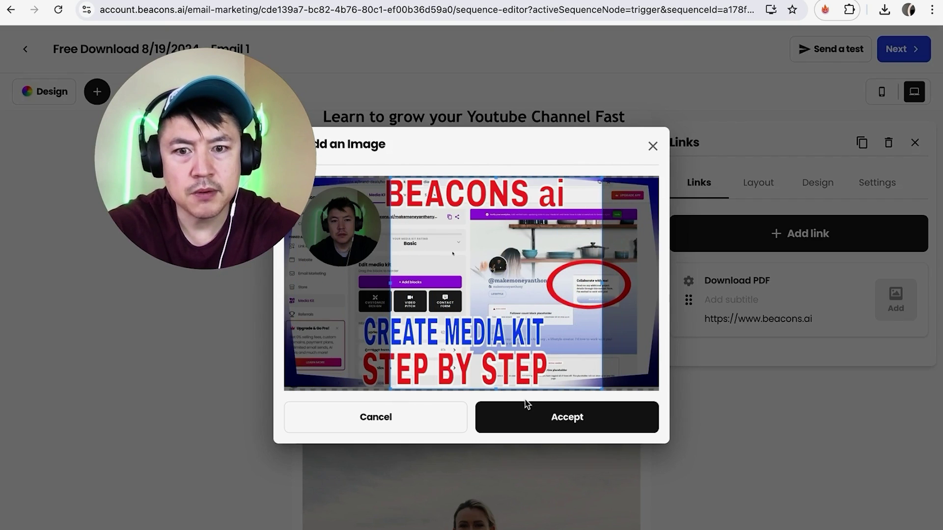
click(517, 416)
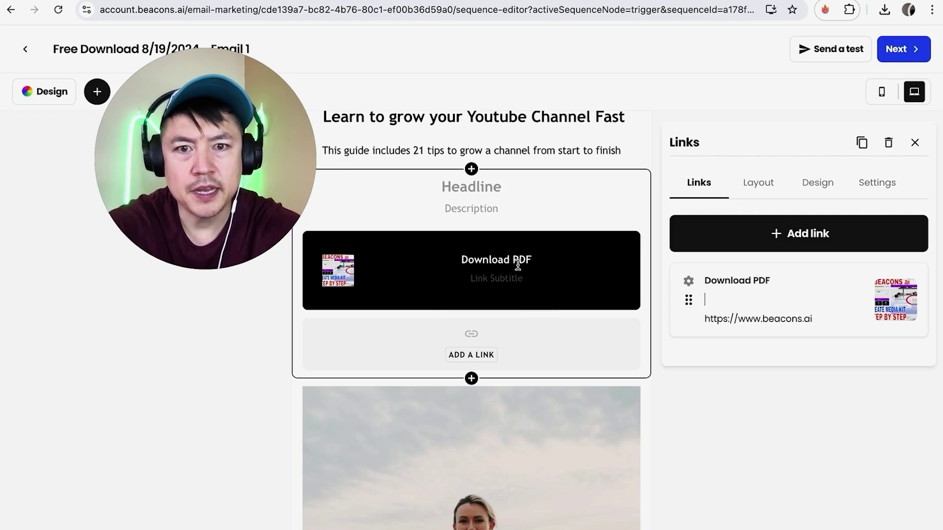
key(Tab)
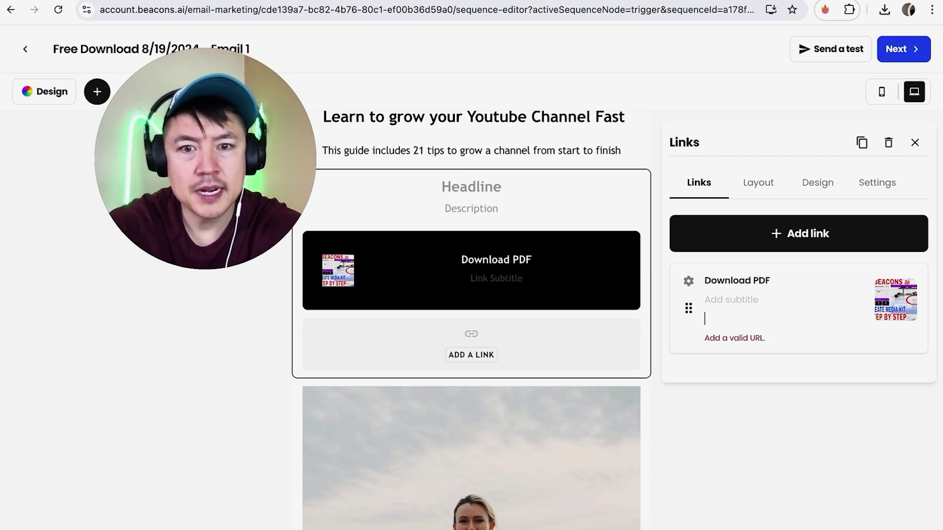
scroll(534, 275, down, 5)
Delete the yoga photo image block from Email 1.
click(579, 258)
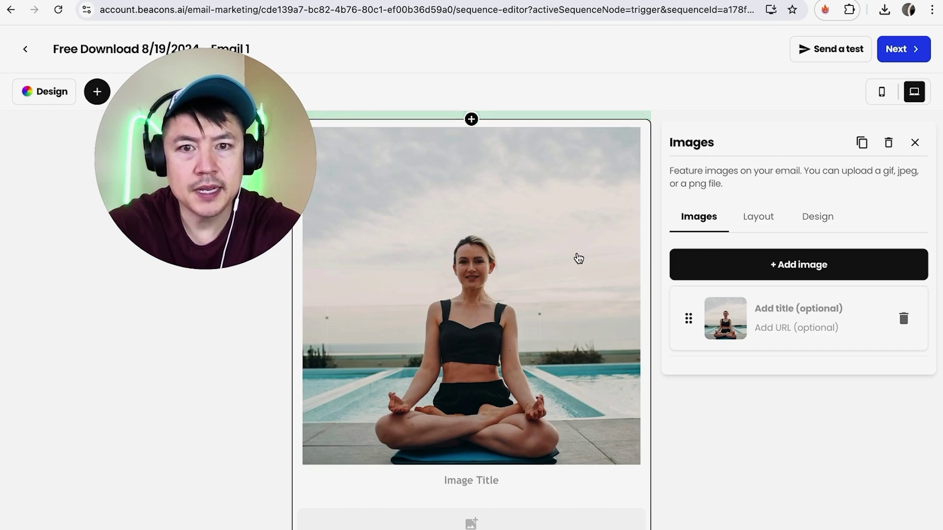
scroll(579, 257, down, 4)
scroll(579, 256, up, 7)
scroll(577, 253, down, 3)
click(558, 259)
key(Escape)
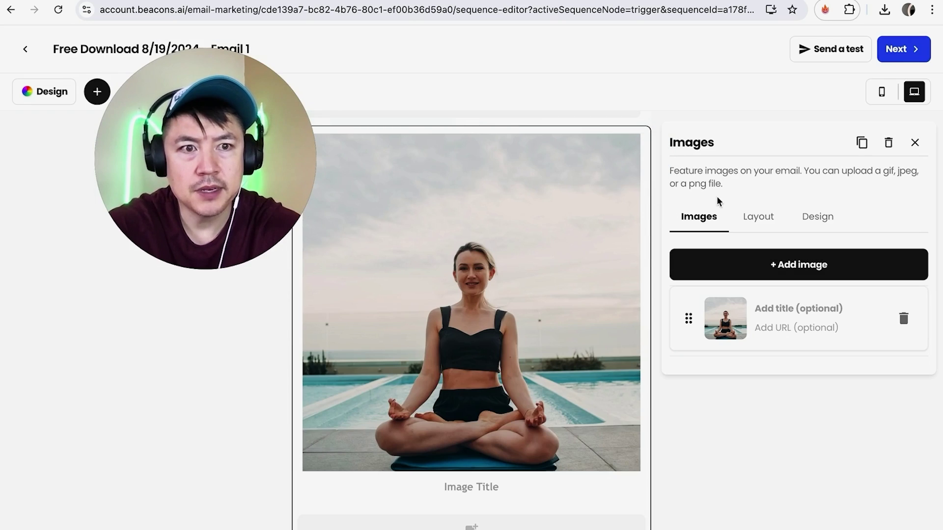
click(888, 143)
click(523, 322)
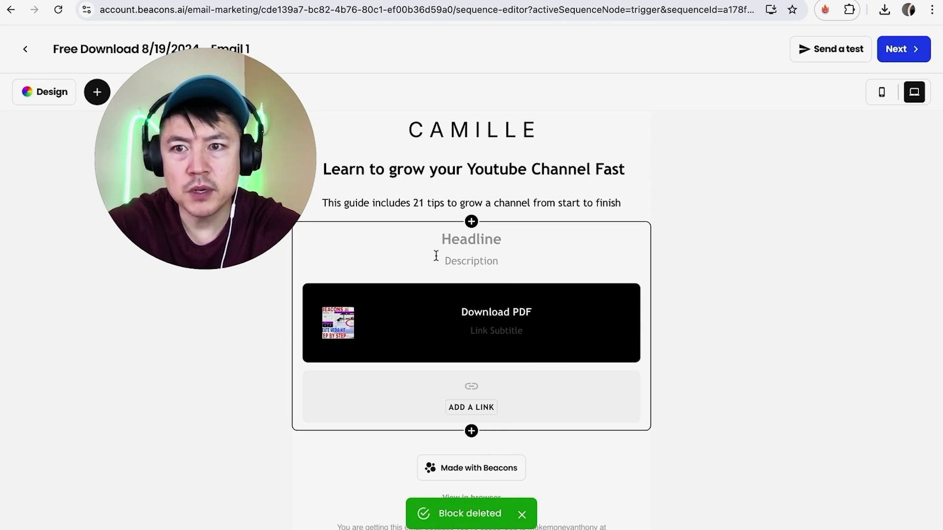
Insert a thin-line divider block and move it above the Download PDF link block.
click(97, 94)
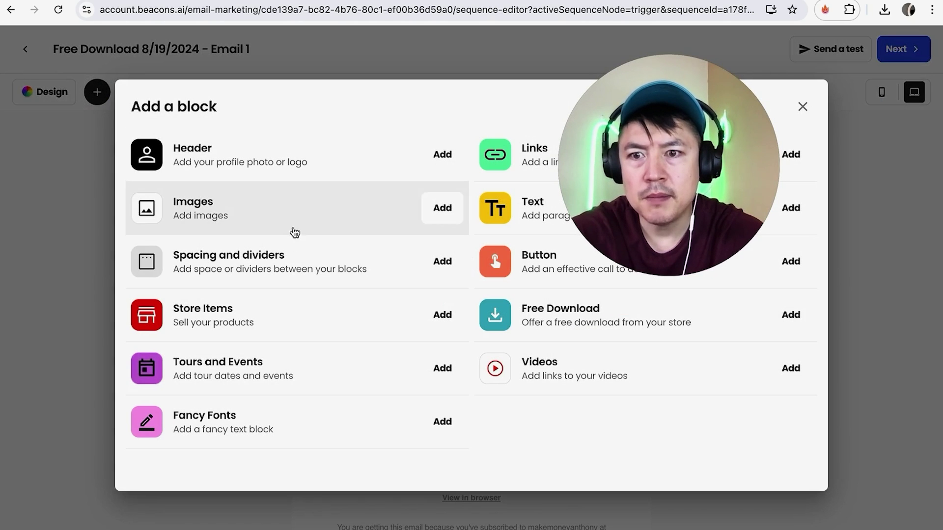
click(442, 261)
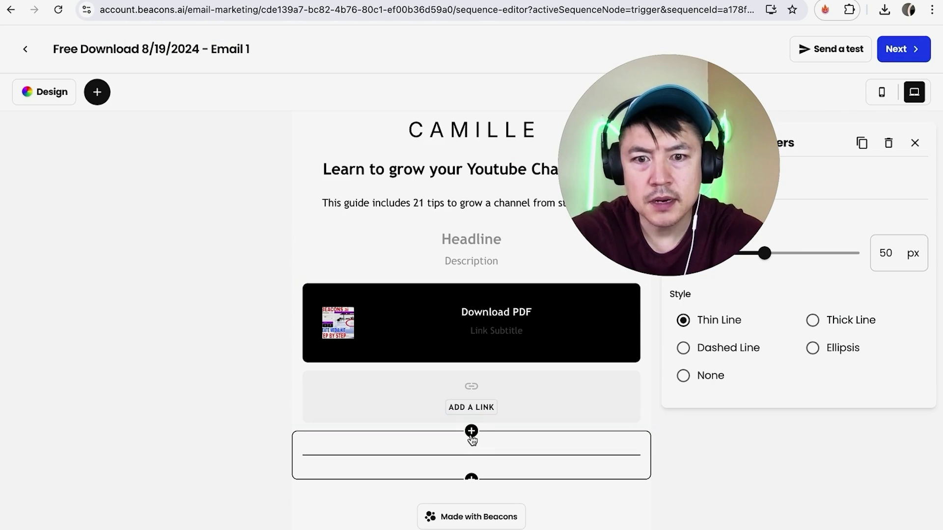
drag(468, 454, 457, 267)
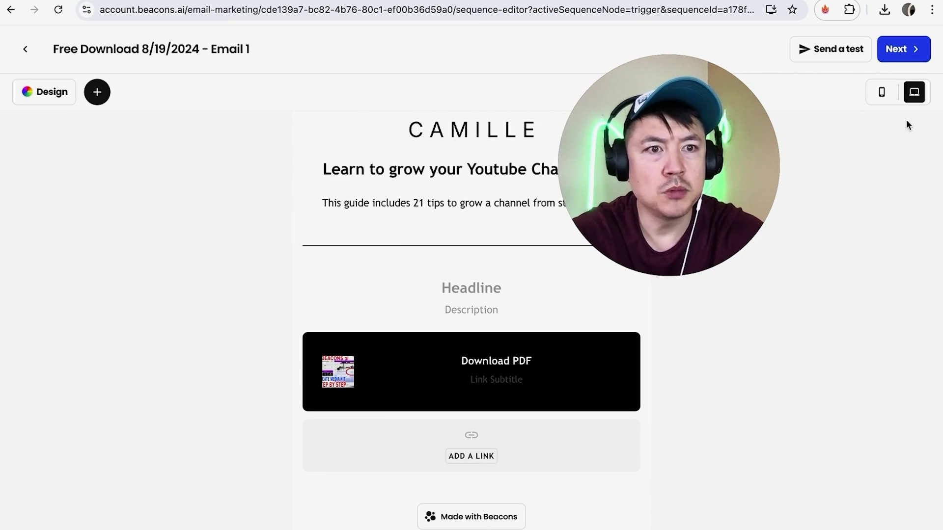
Review the email at mobile width, then return to its subject line settings.
click(881, 96)
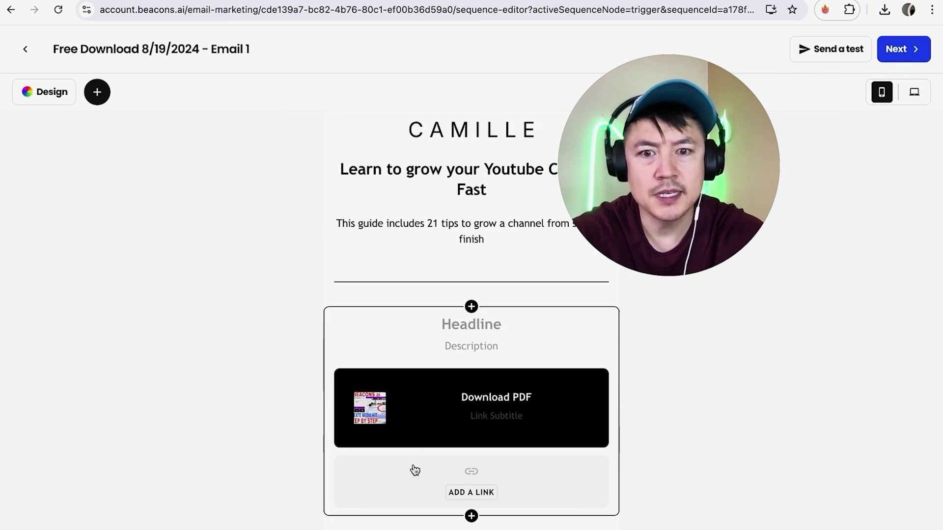
scroll(415, 437, down, 3)
scroll(415, 438, up, 3)
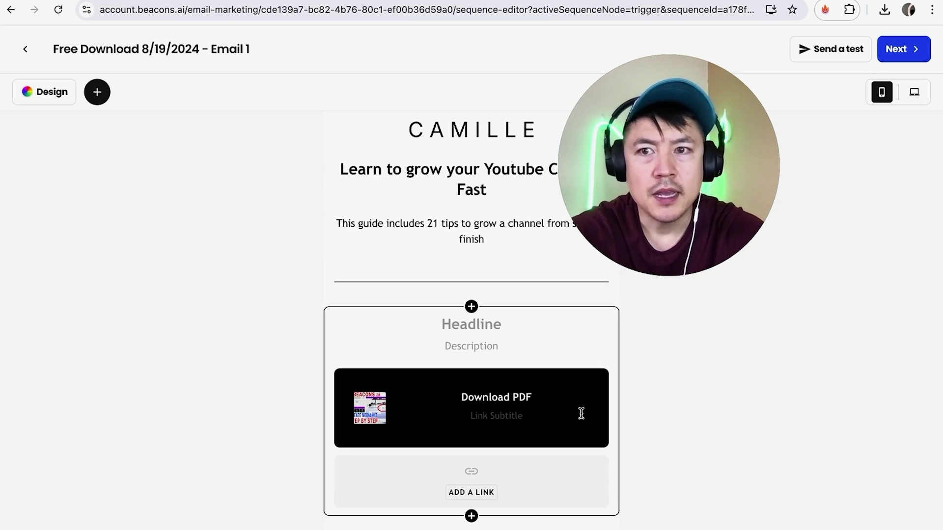
click(904, 49)
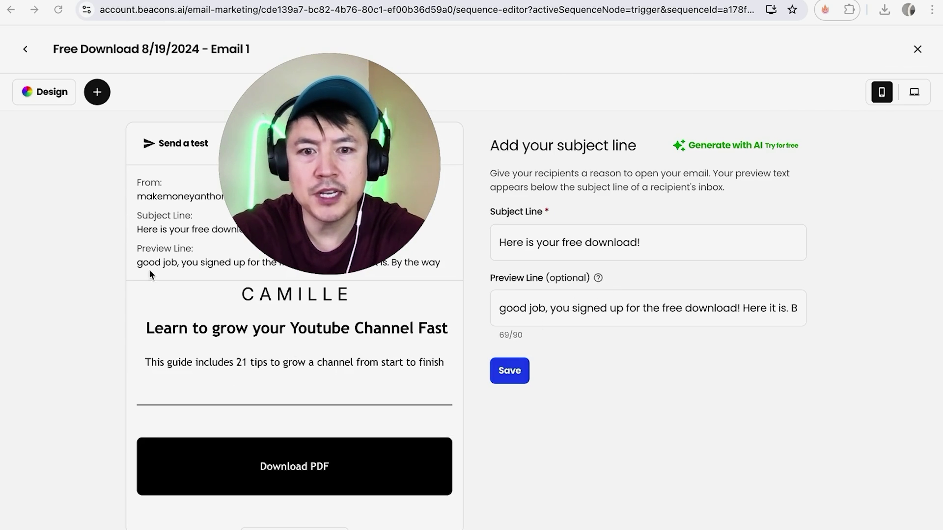
Save the email and rename the sequence to 'Free Youtube 21 Tip Cheat Sheet'.
click(510, 371)
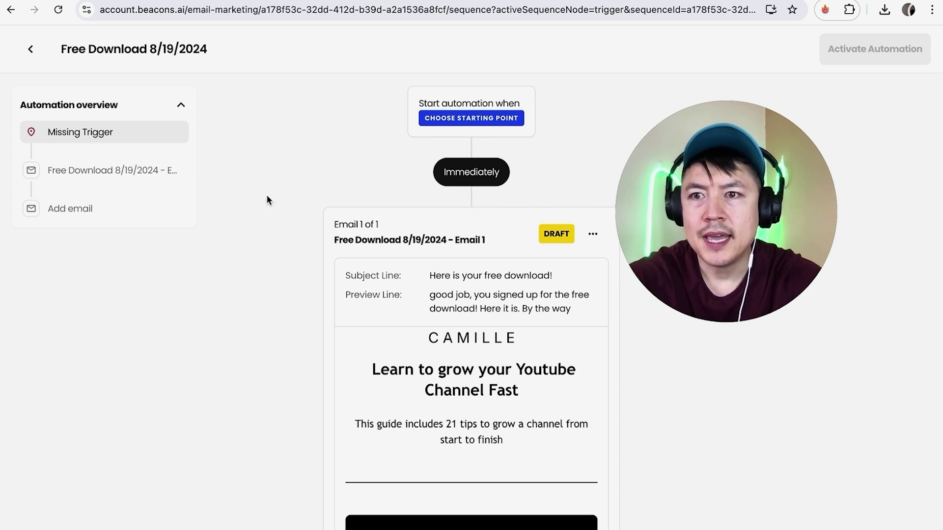
click(219, 43)
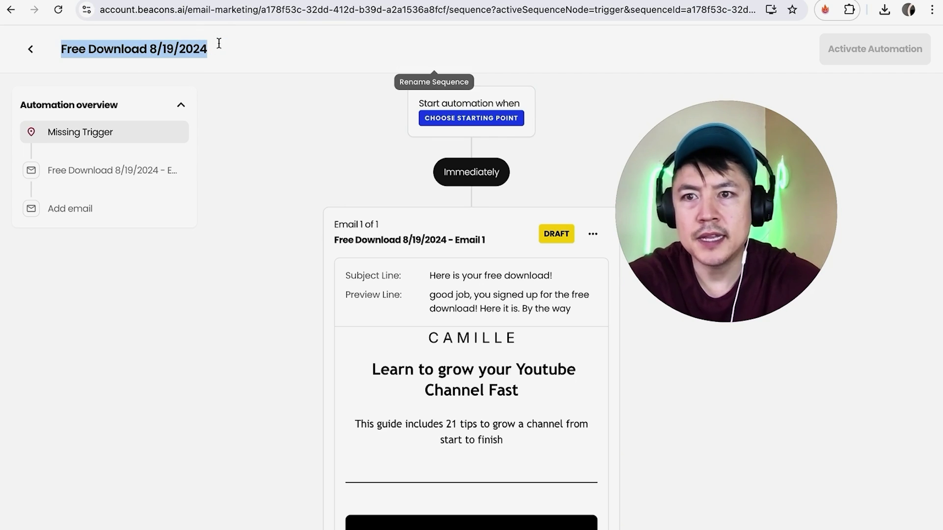
text(fre)
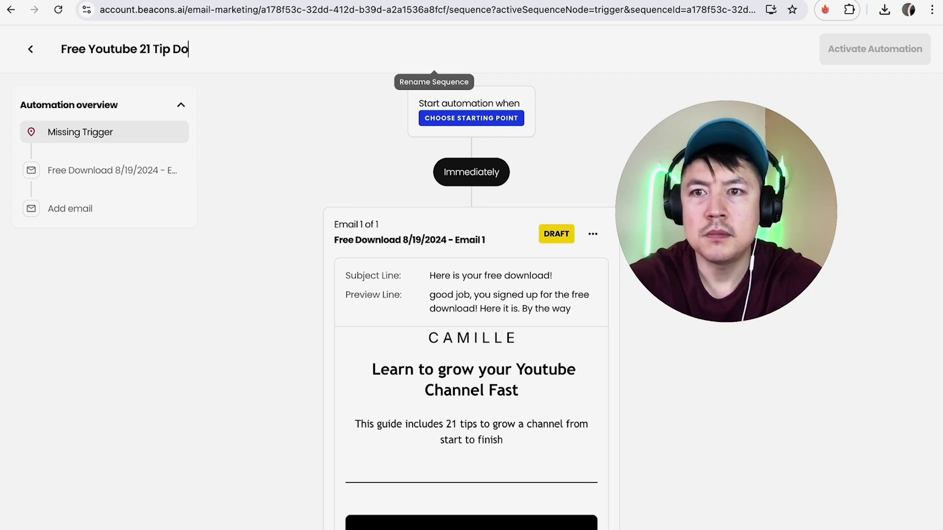
text(e Youtube 21 Tip Cheat Sheet)
scroll(545, 406, down, 3)
scroll(547, 407, up, 3)
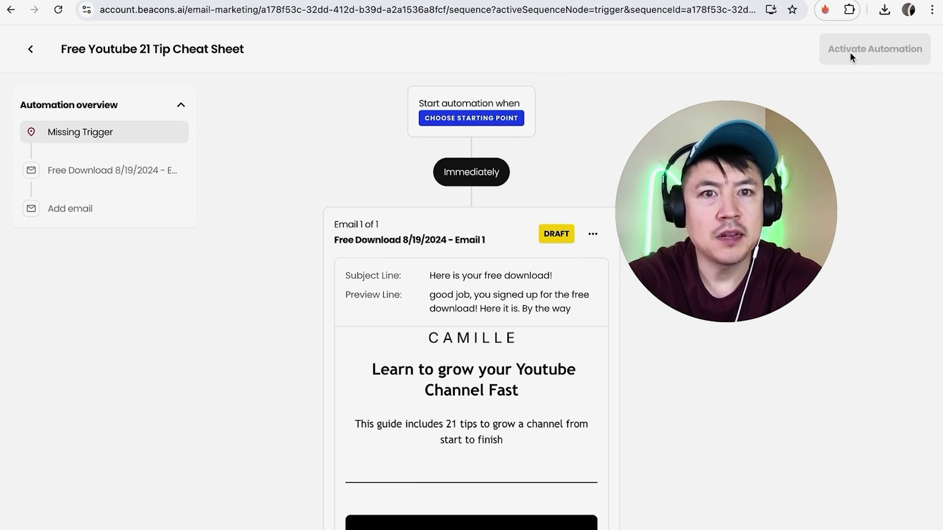
click(479, 116)
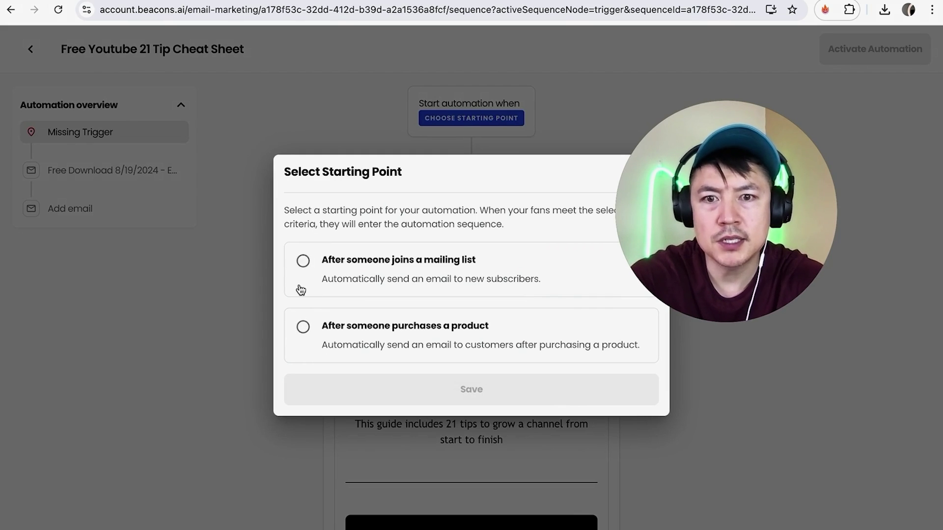
Start the automation when someone joins any email list, save it, and activate it.
click(304, 261)
click(465, 308)
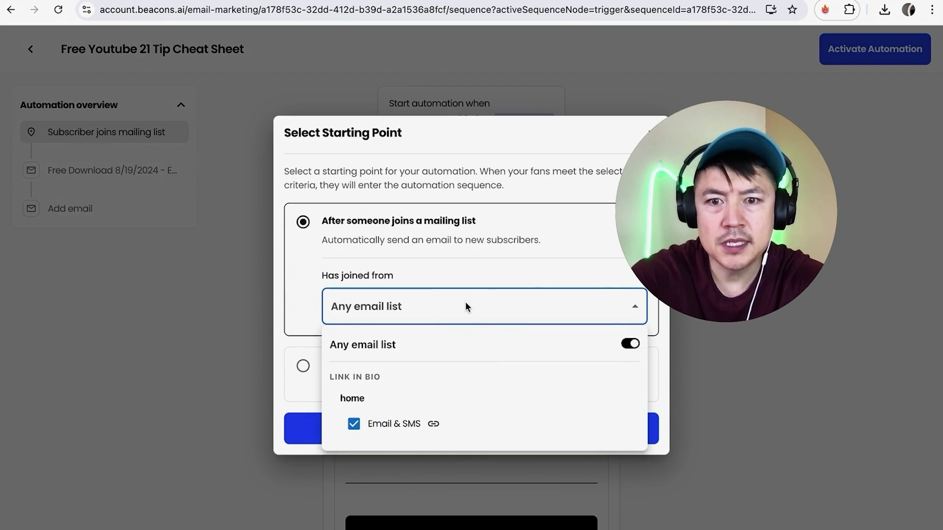
click(311, 276)
click(432, 425)
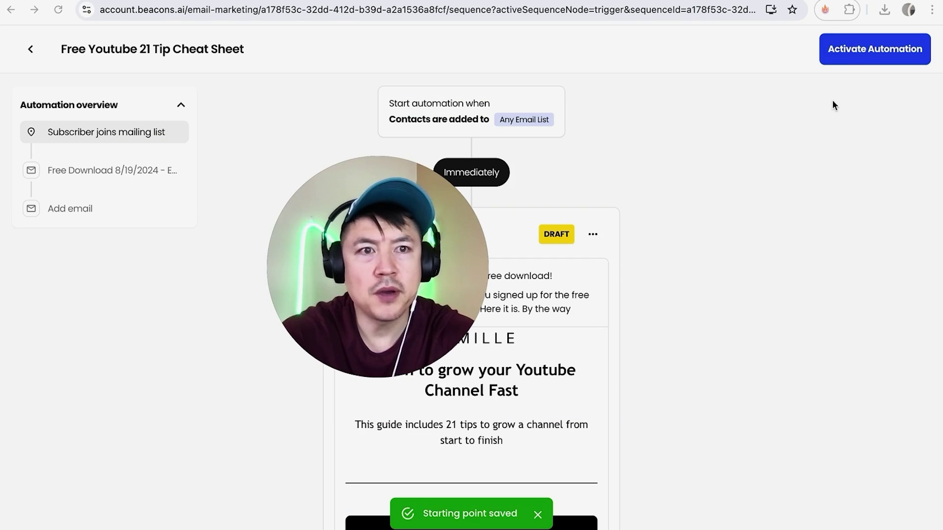
click(854, 52)
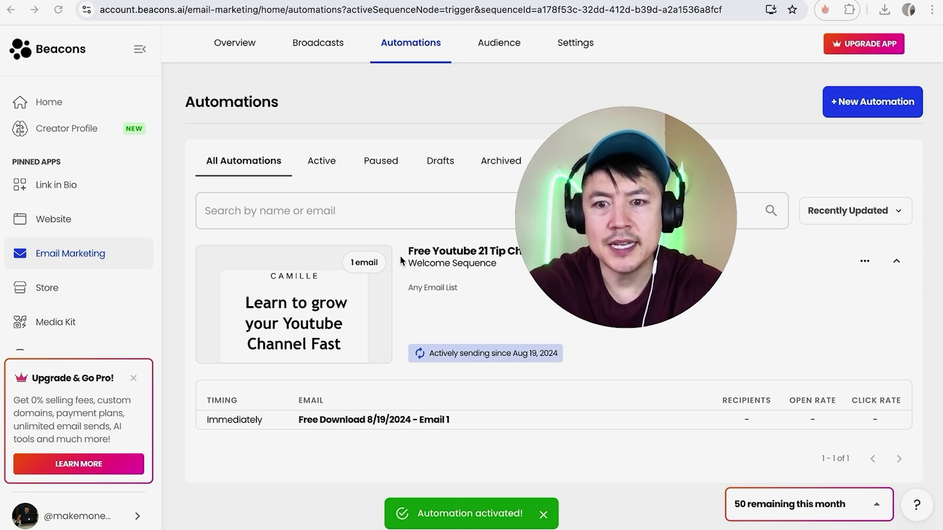